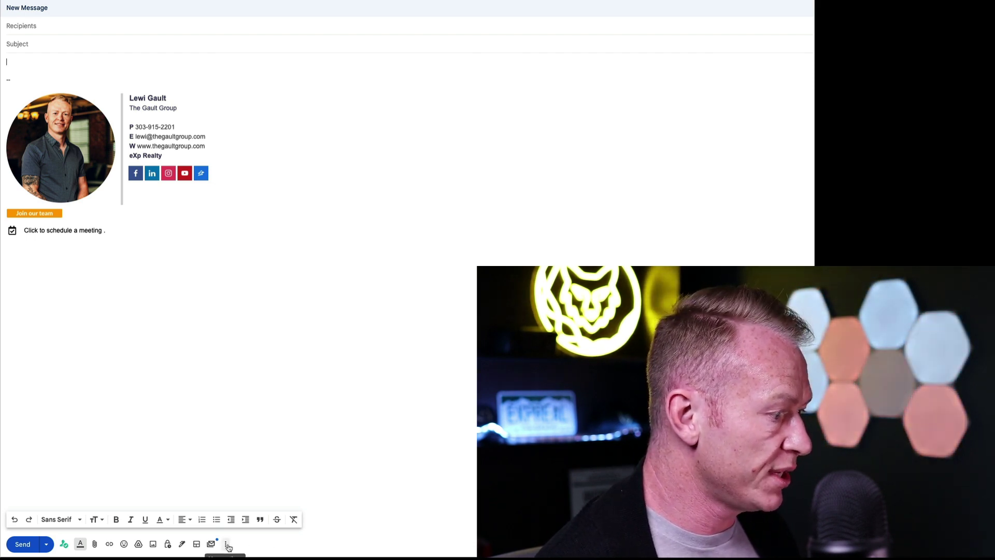
Paste the seller showing-feedback update into the body and delete the stray leading character.
left_click(227, 544)
mouse_move(274, 447)
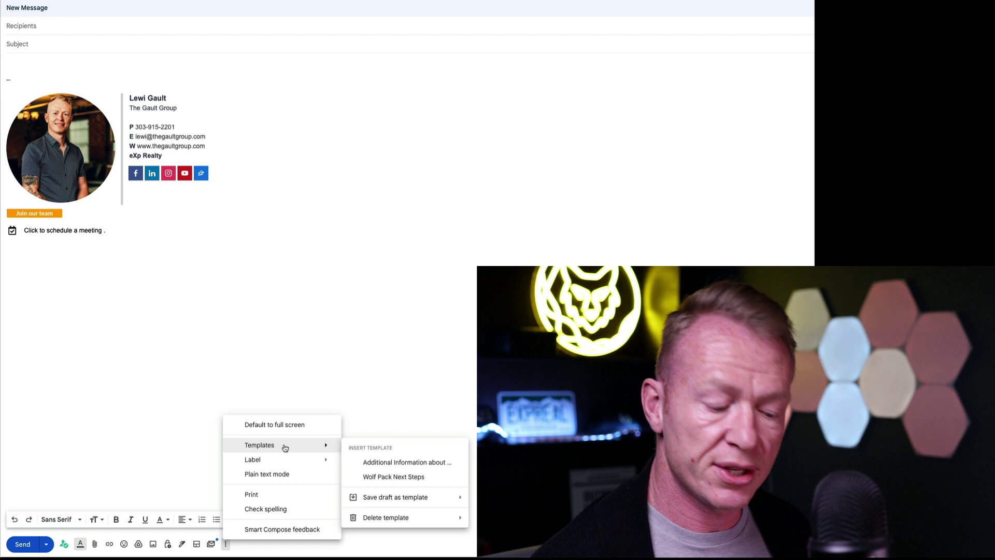
left_click(26, 60)
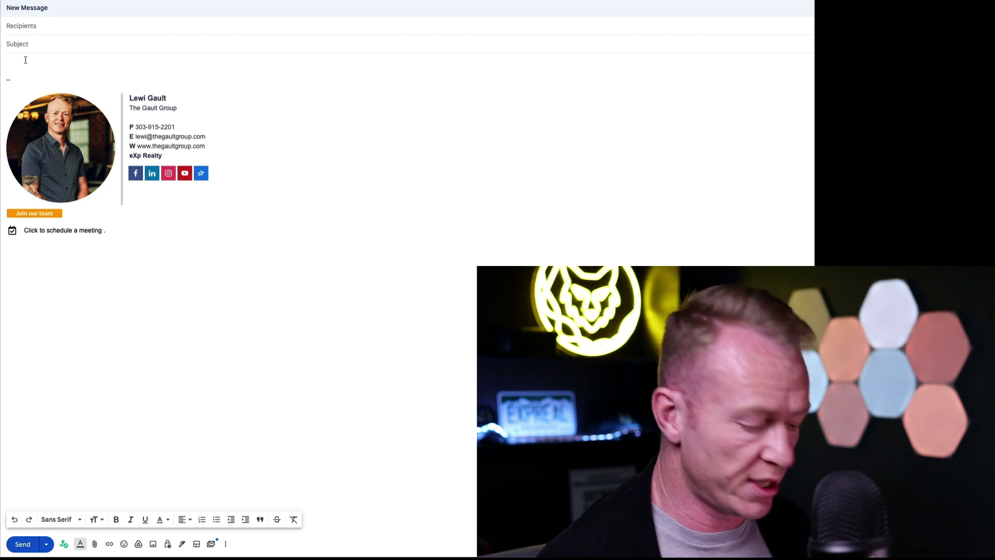
key("ctrl+v")
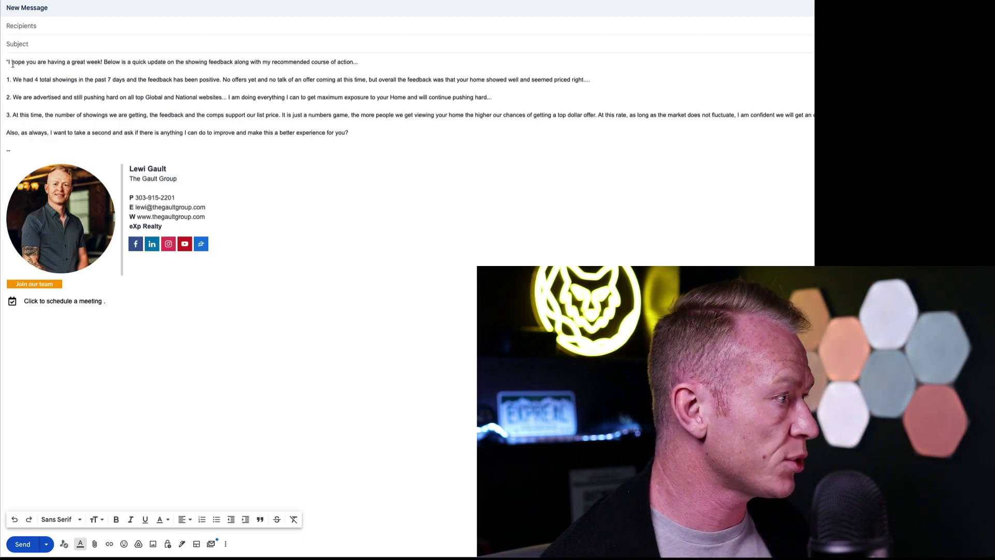
left_click(10, 63)
key("BackSpace")
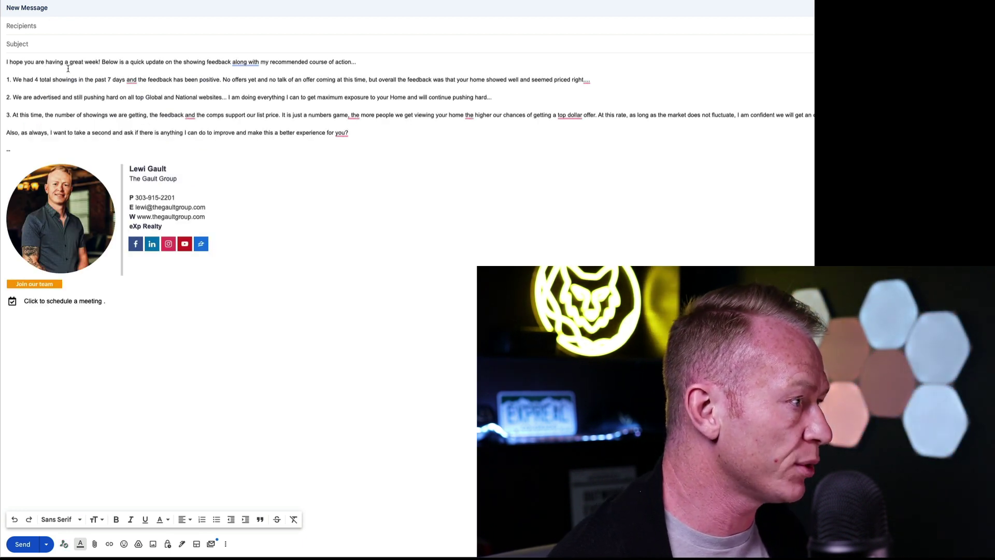
Accept Grammarly fixes: 'along with' to 'and', comma after '7 days', punctuation after 'priced right'.
left_click(246, 63)
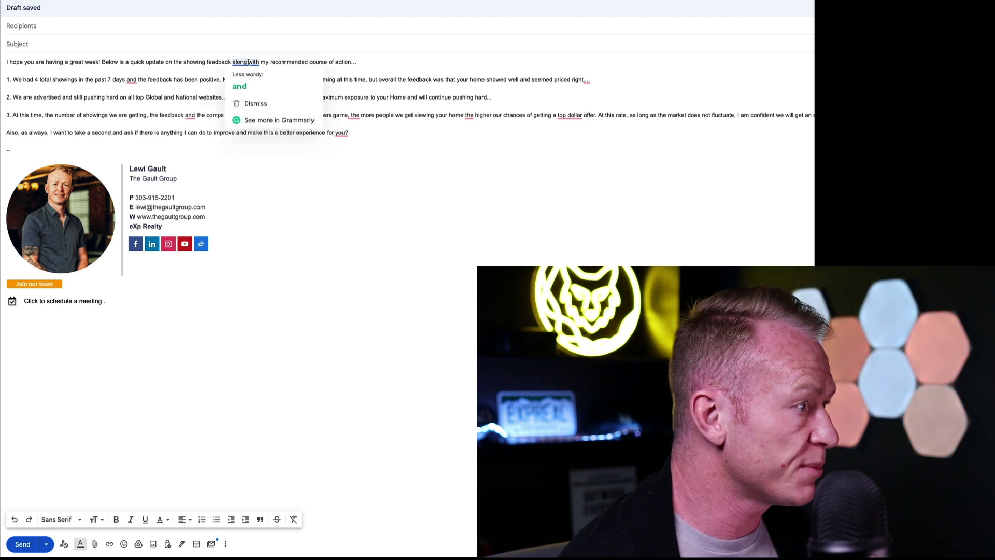
left_click(240, 87)
left_click(137, 81)
left_click(139, 97)
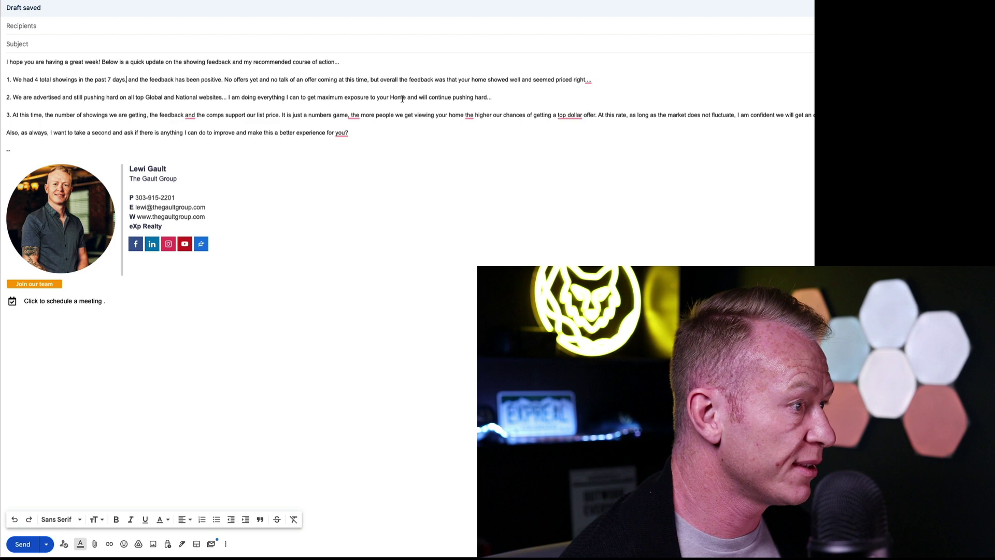
left_click(589, 83)
left_click(604, 97)
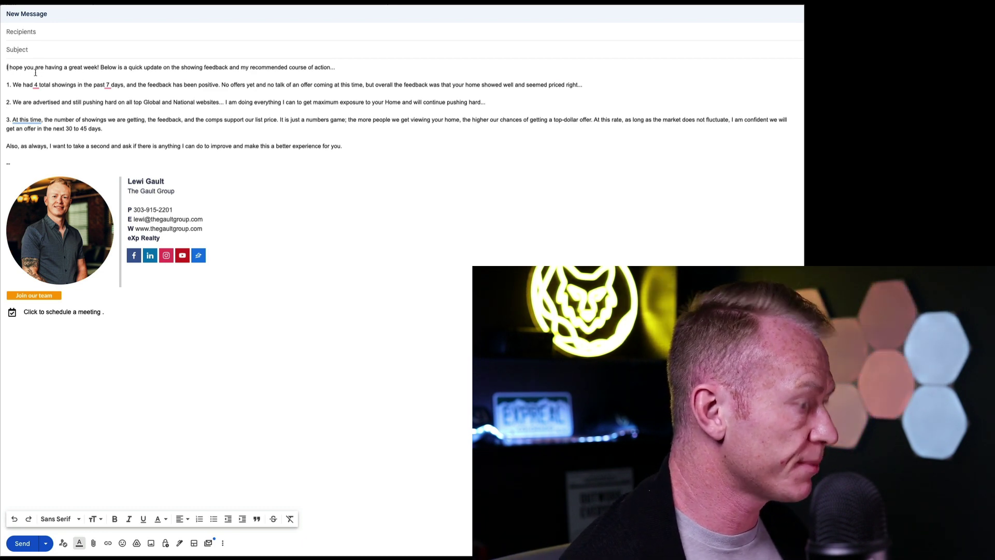
Add a 'Hey NAME,' greeting, break before 'At this rate,', and add a blank line above the signature.
type("Hey NAME")
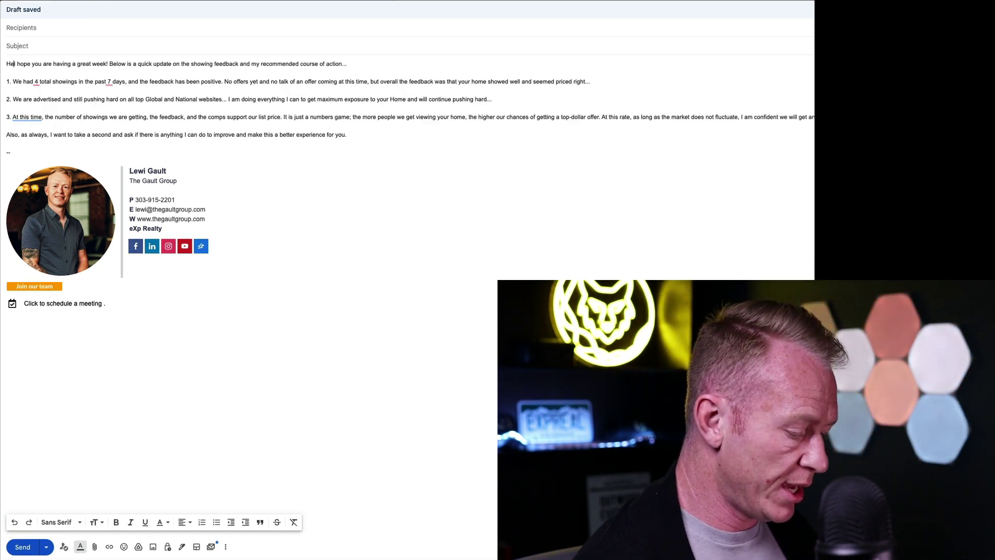
type(",")
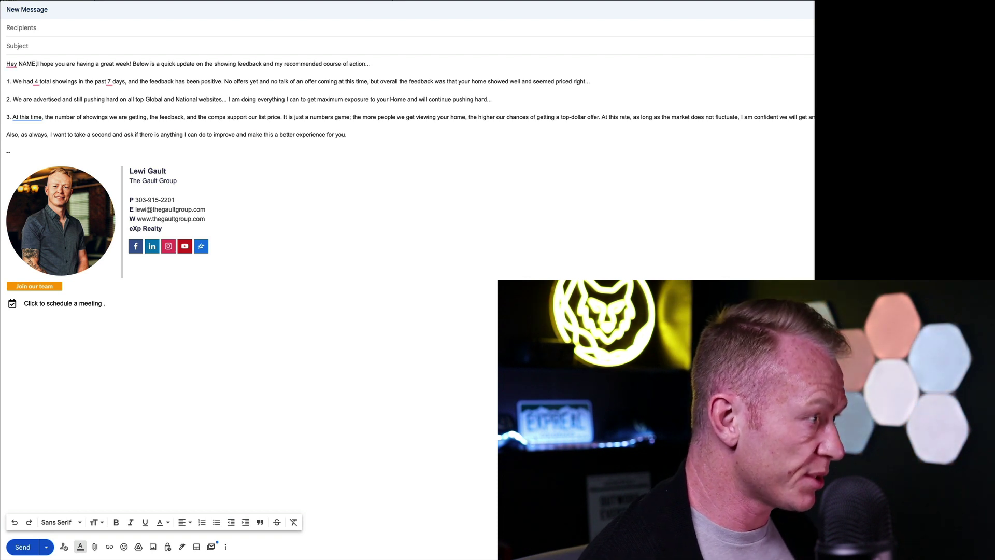
key("Return")
key("Return")
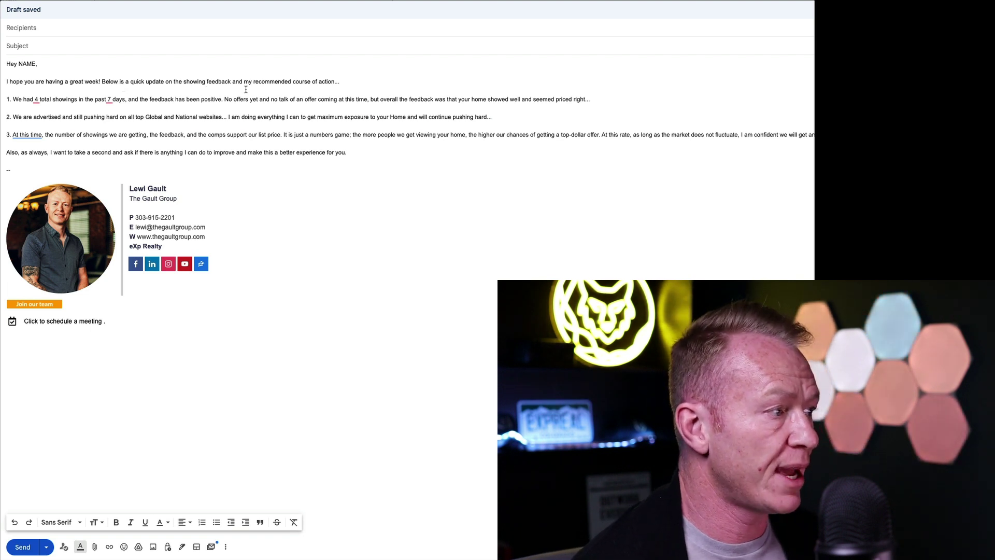
left_click(602, 135)
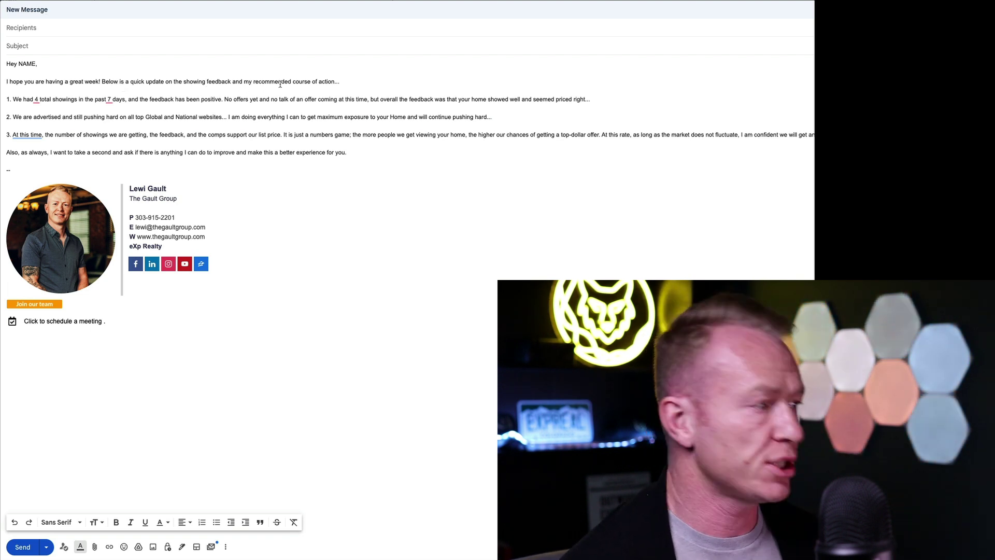
key("Return")
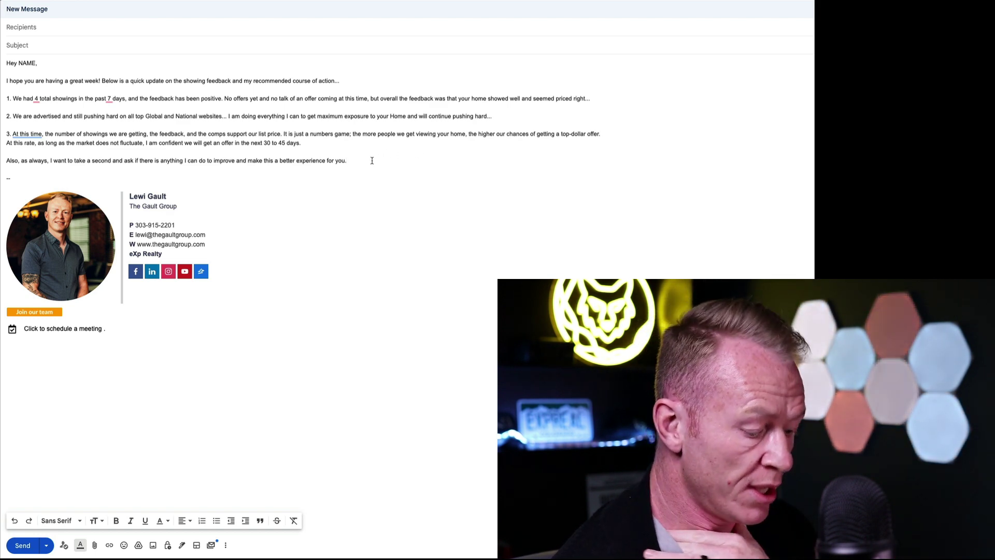
key("Return")
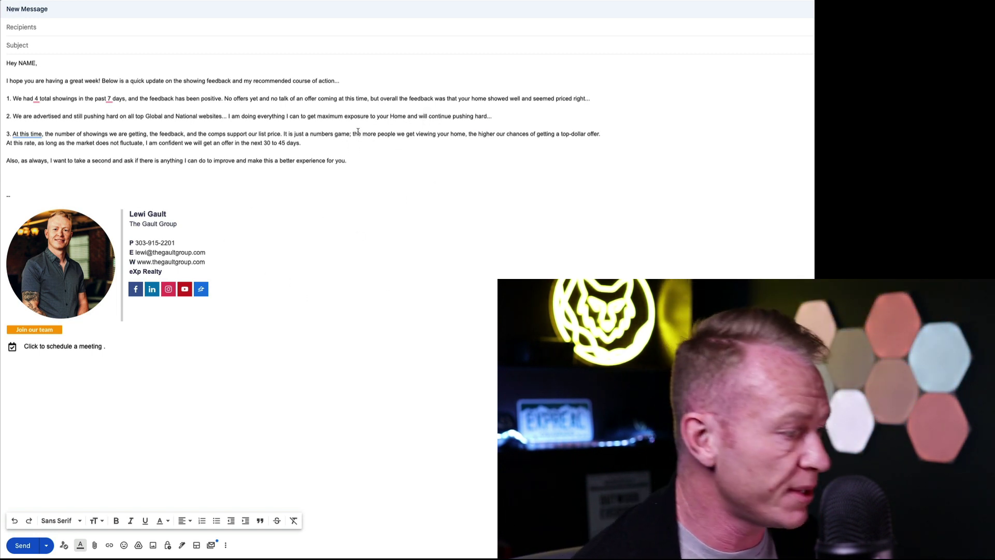
Save the current draft as a new template named 'Weekly Seller Check In'.
left_click(227, 546)
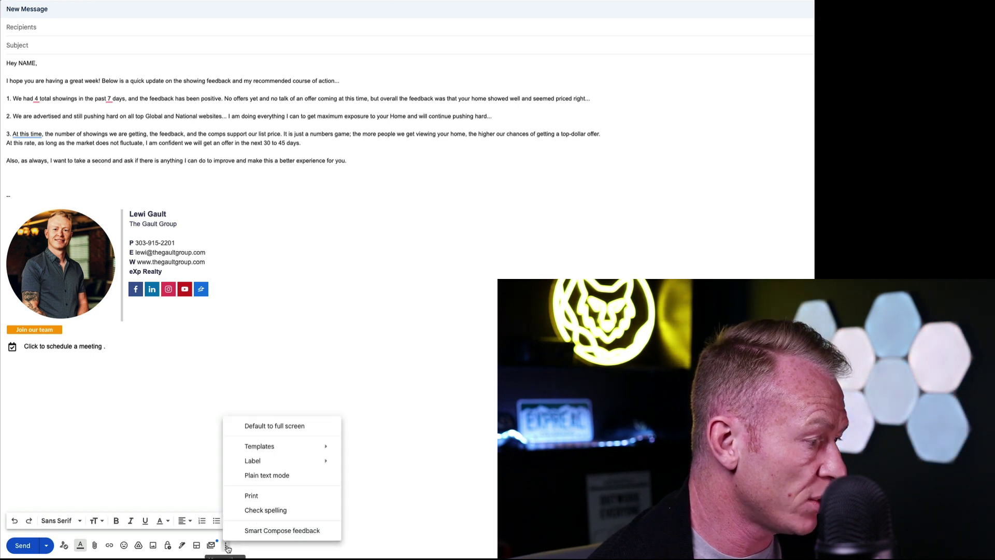
mouse_move(284, 452)
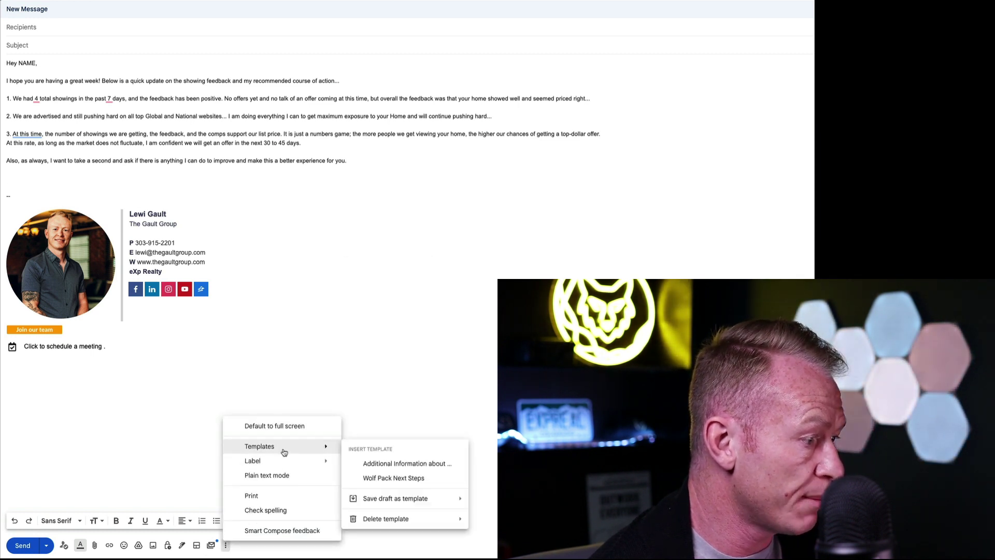
mouse_move(397, 500)
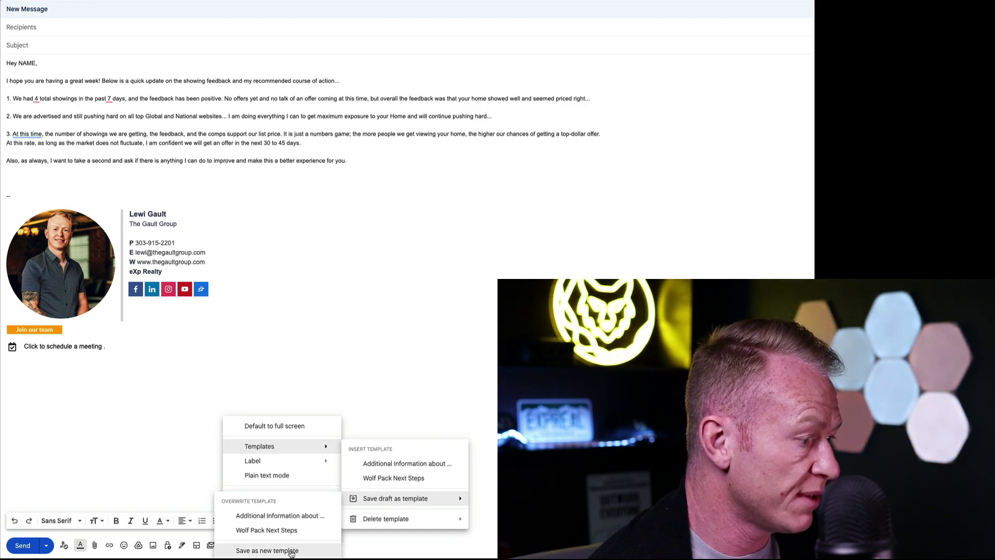
left_click(292, 553)
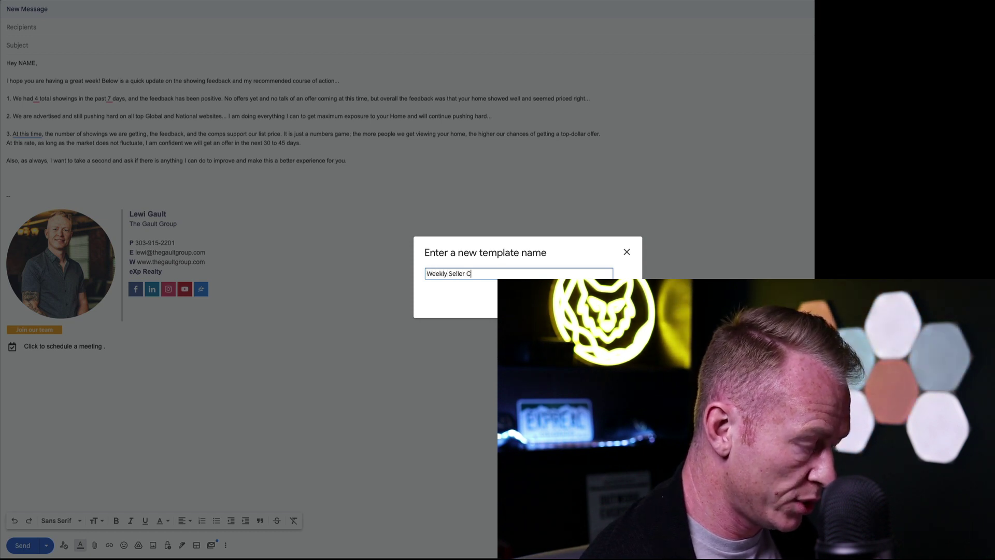
type("Weekly Seller Check In")
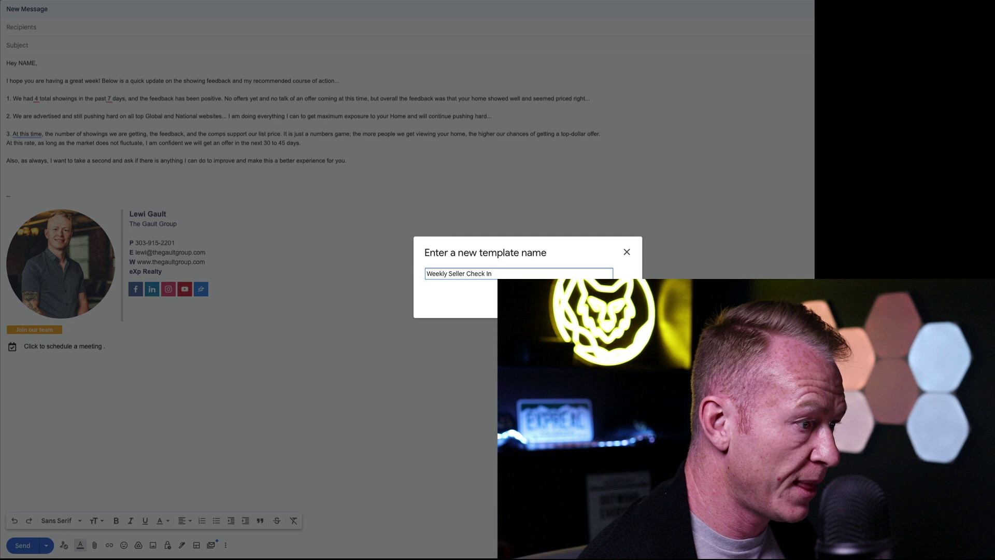
key("Return")
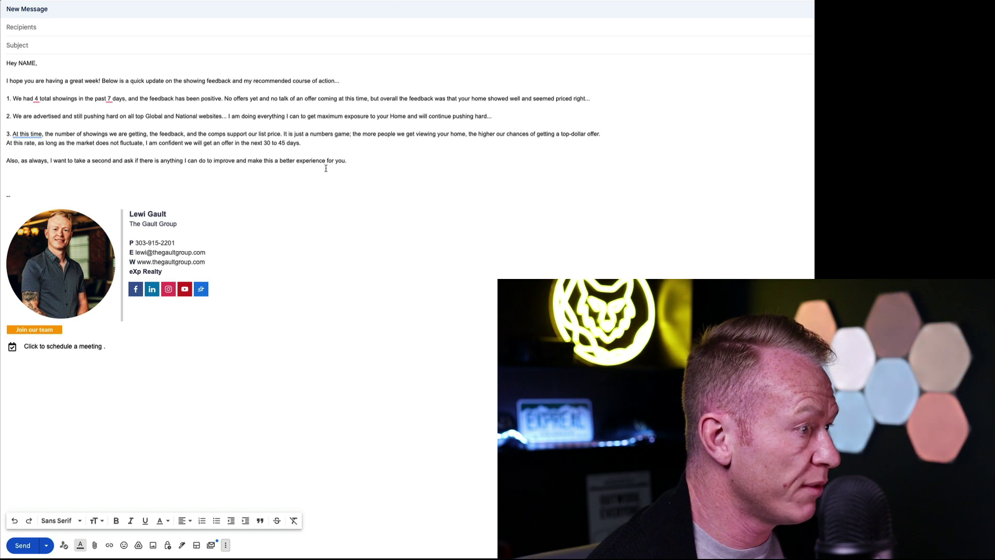
Clear the body, insert the 'Weekly Seller Check In' template, and delete its duplicate signature.
left_click_drag(348, 162, 1, 63)
key("BackSpace")
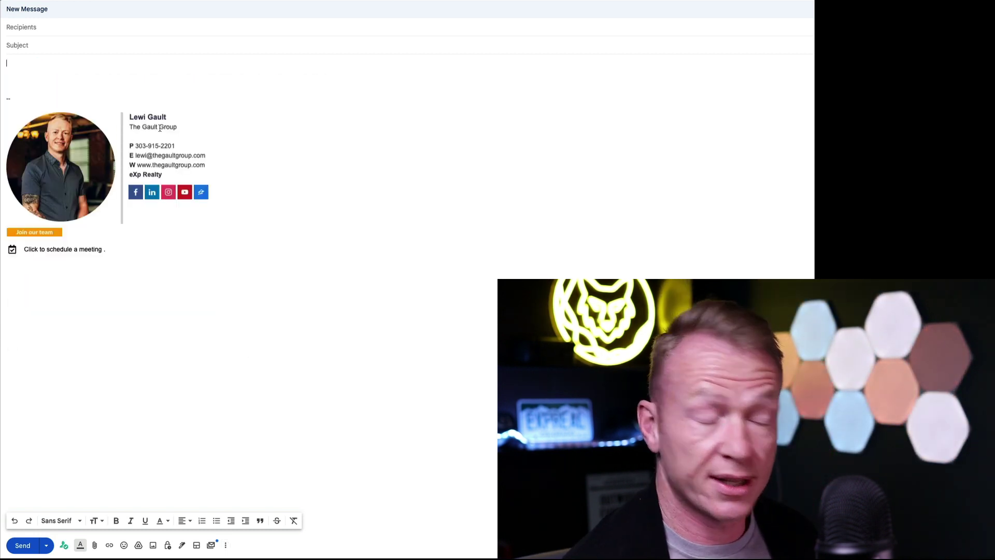
left_click(226, 546)
mouse_move(299, 455)
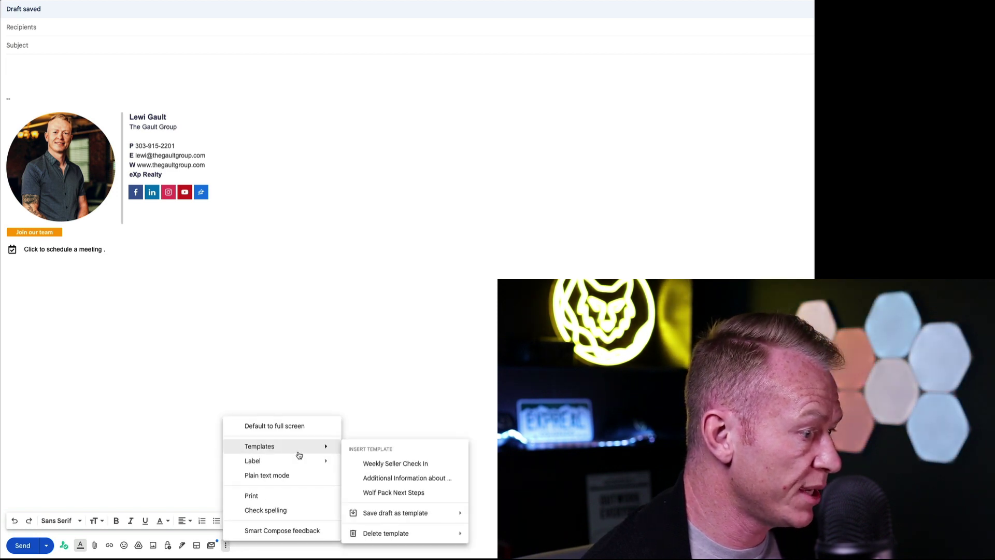
left_click(379, 464)
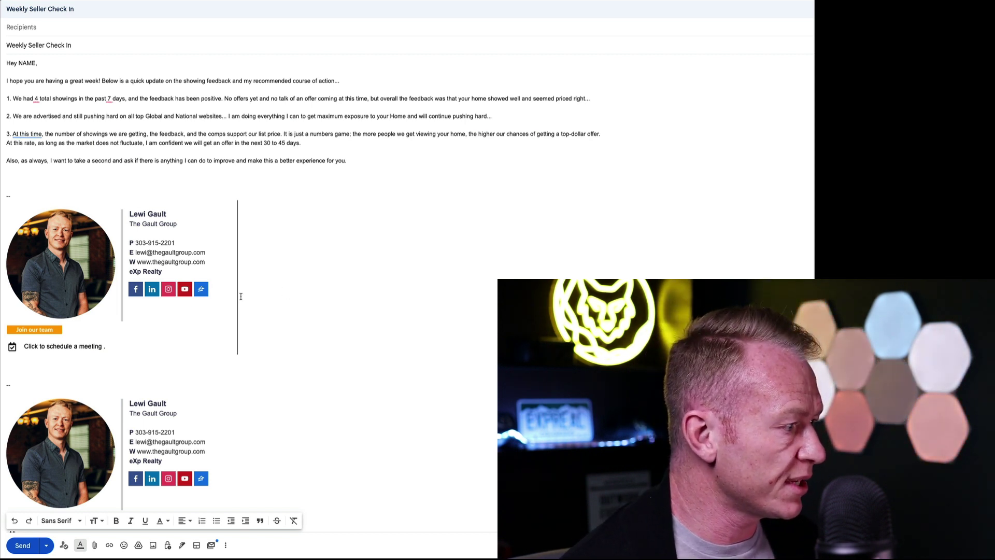
left_click_drag(241, 296, 7, 203)
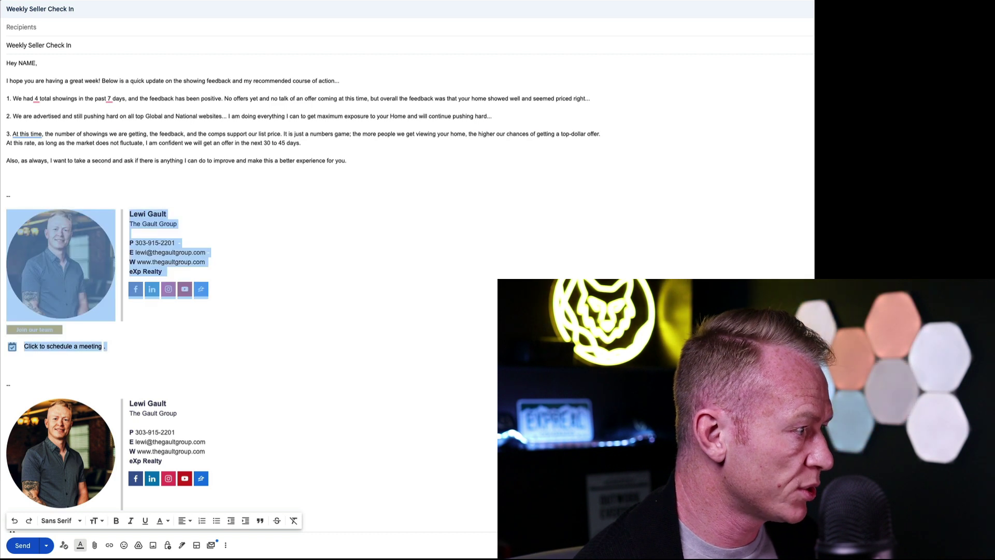
key("BackSpace")
key("BackSpace")
key("BackSpace")
key("BackSpace")
key("BackSpace")
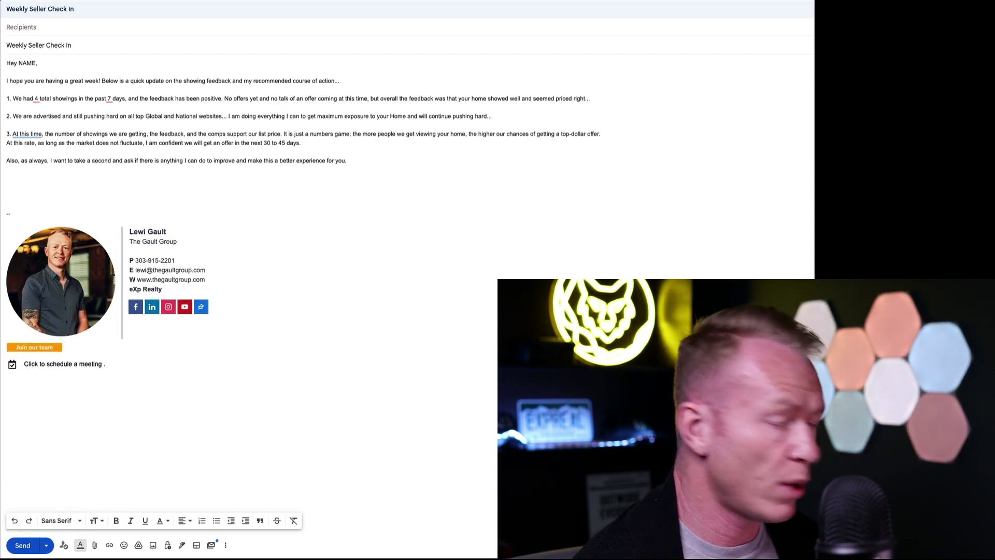